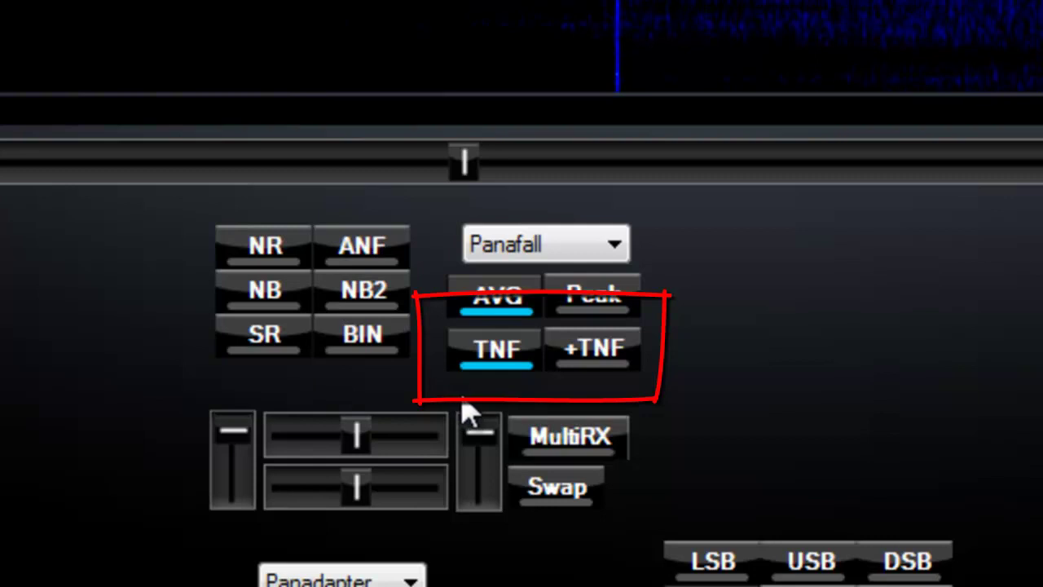
Step: Toggle the tracking notch filters off and on, then zoom in on 14.236–14.243 MHz
left_click(495, 367)
left_click(496, 368)
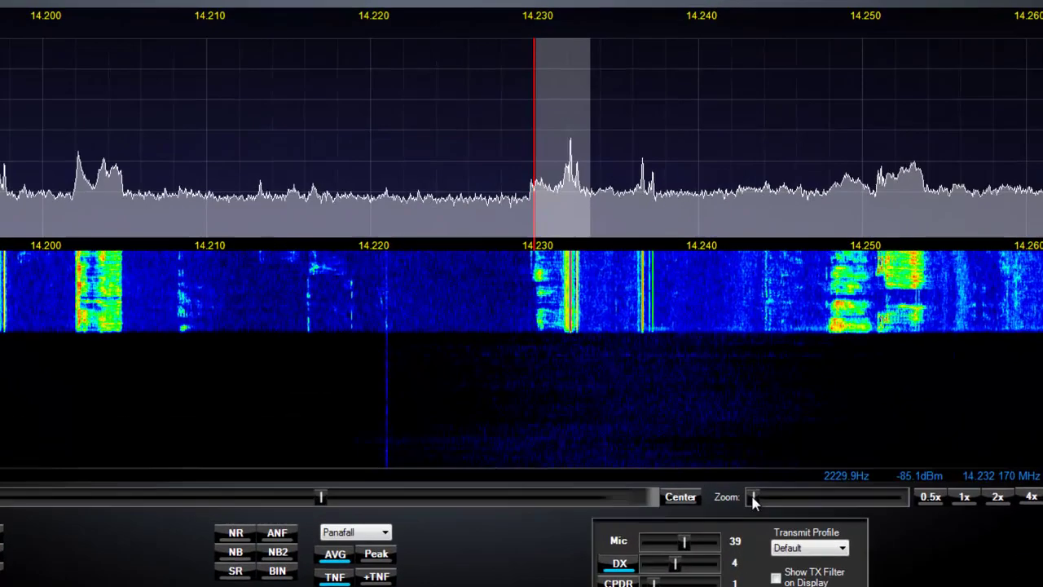
left_click_drag(753, 497, 909, 521)
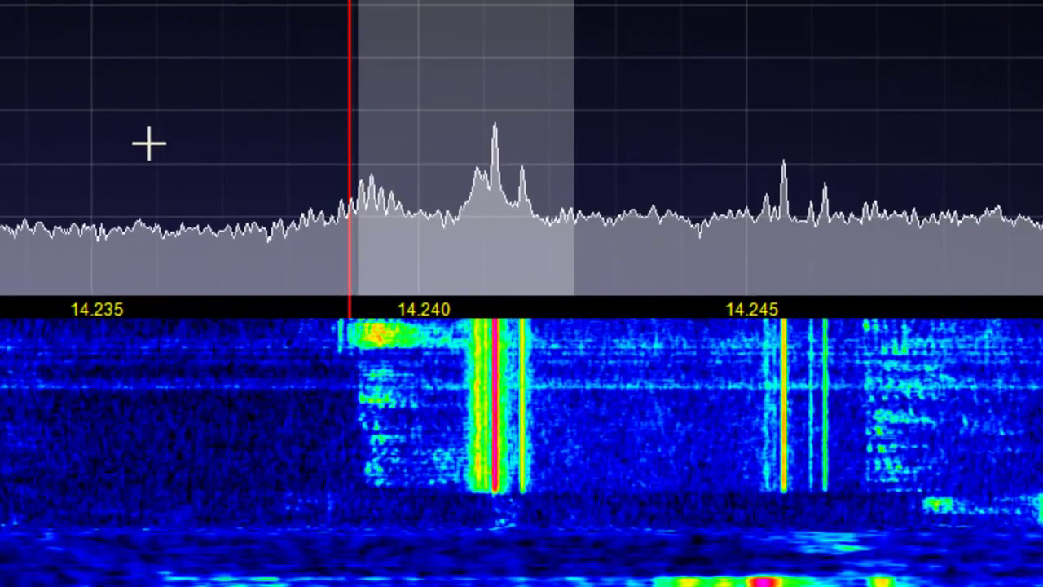
scroll(884, 568, "up", 4)
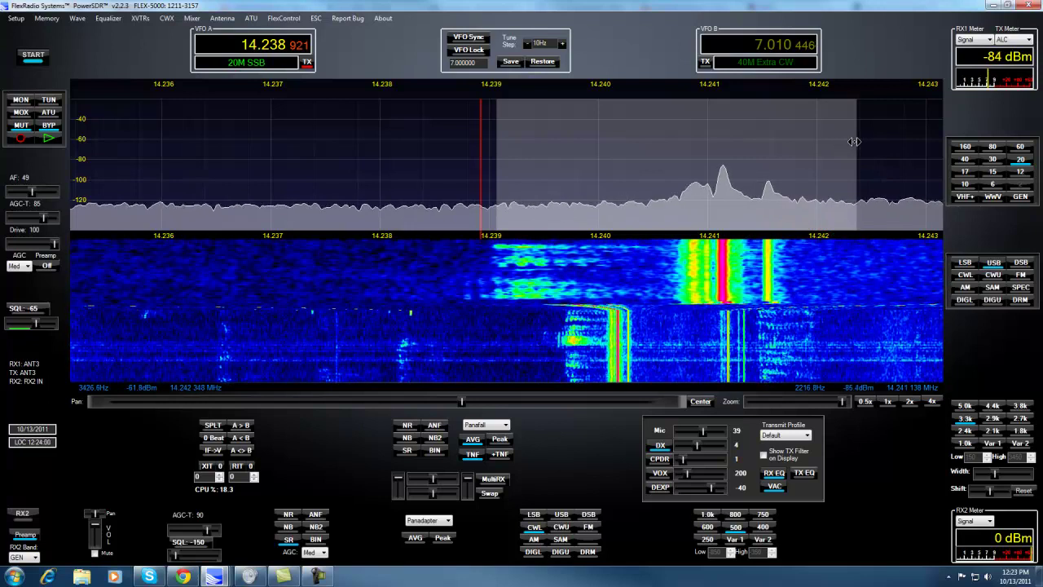
Step: Set the receive filter's upper edge to about 14.242 MHz, giving a 150–3247 Hz passband
left_click_drag(856, 141, 682, 153)
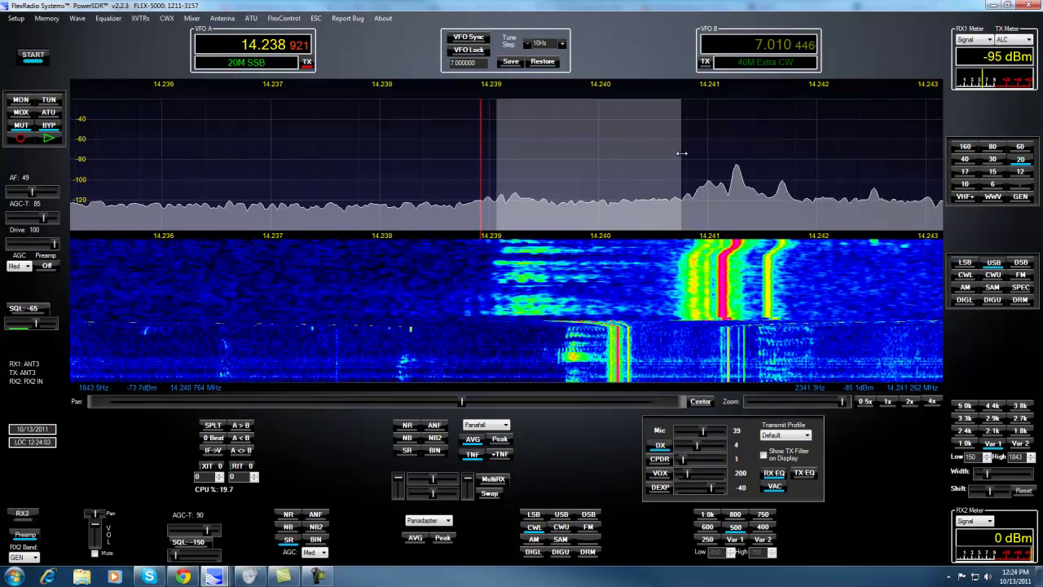
left_click_drag(708, 152, 834, 152)
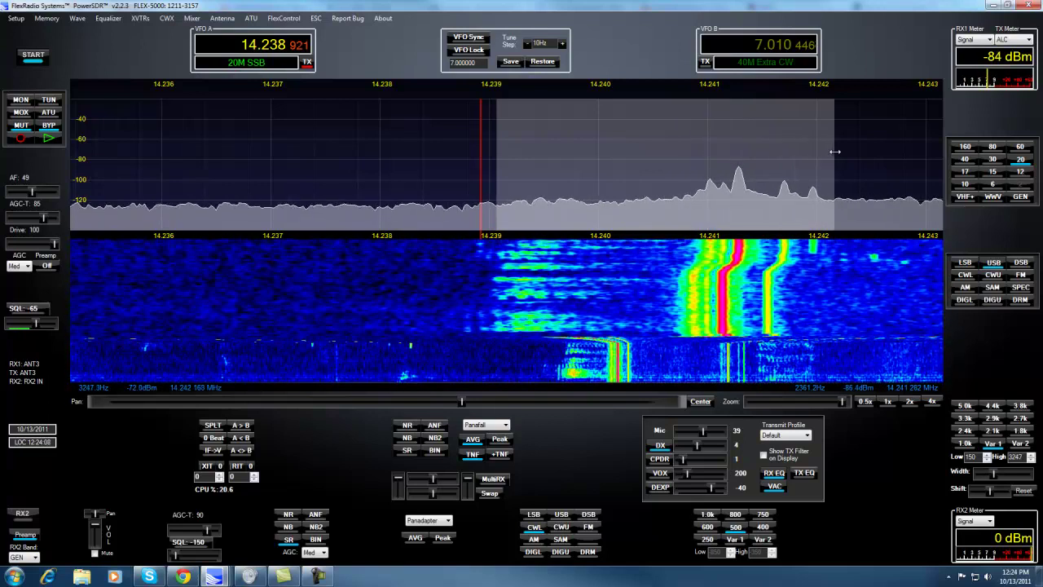
Step: Add a tracking notch and settle it on the strongest carrier at about 14.2413 MHz
left_click(501, 455)
left_click_drag(665, 167, 739, 184)
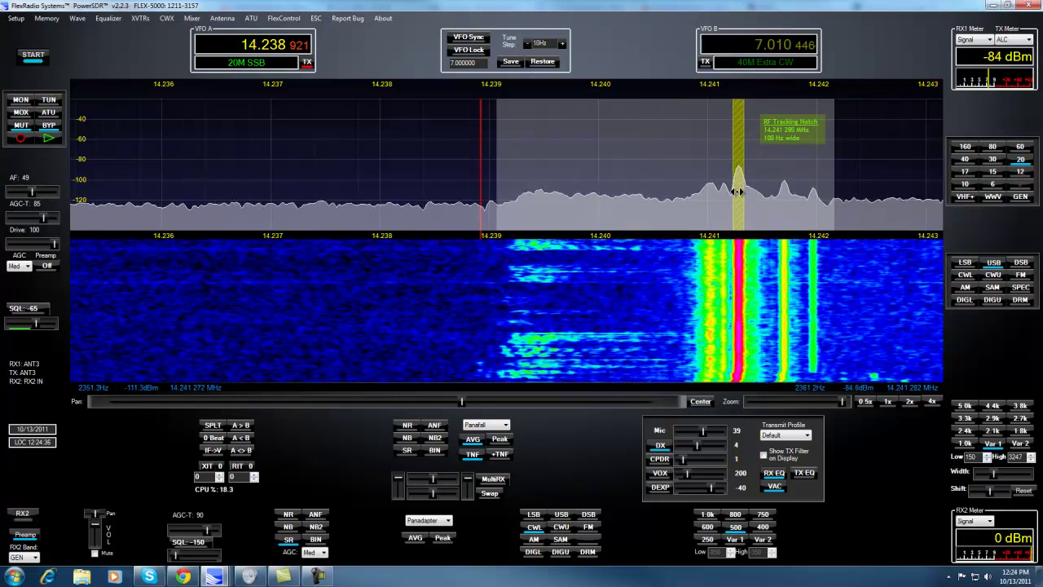
left_click_drag(737, 193, 737, 193)
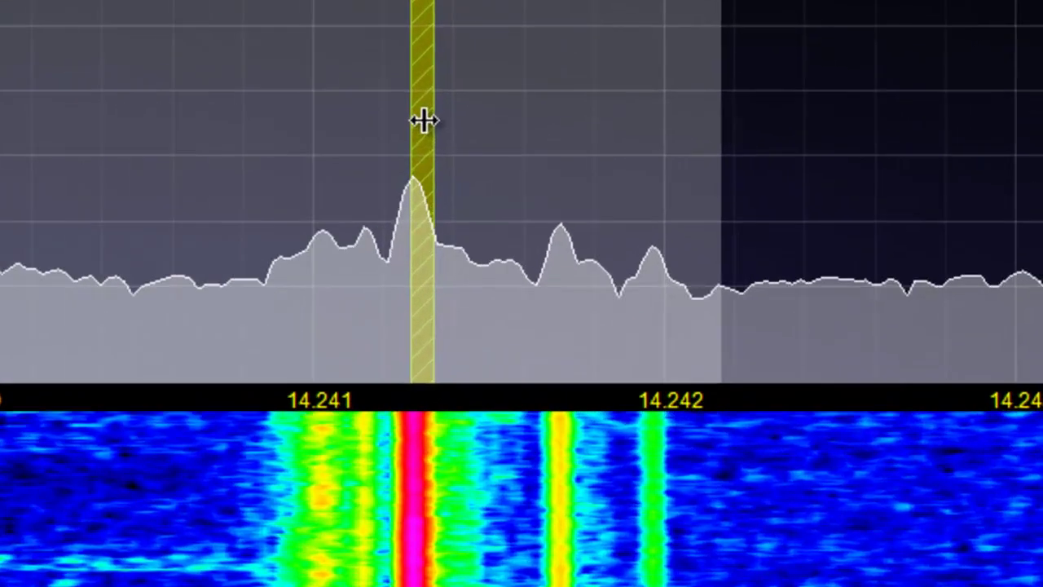
Step: Set the strongest carrier's notch depth to Deep (x2)
right_click(636, 136)
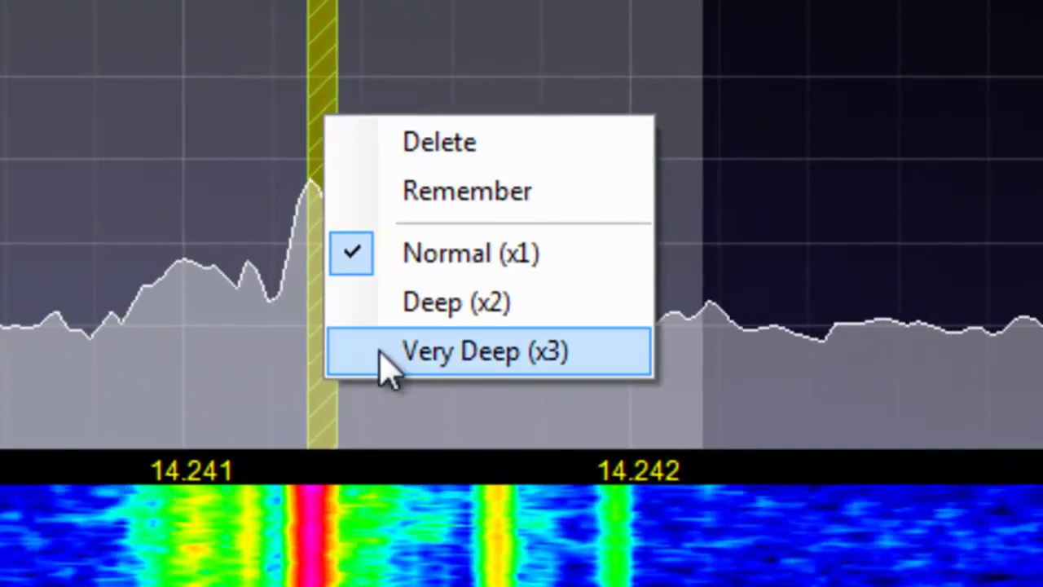
left_click(402, 318)
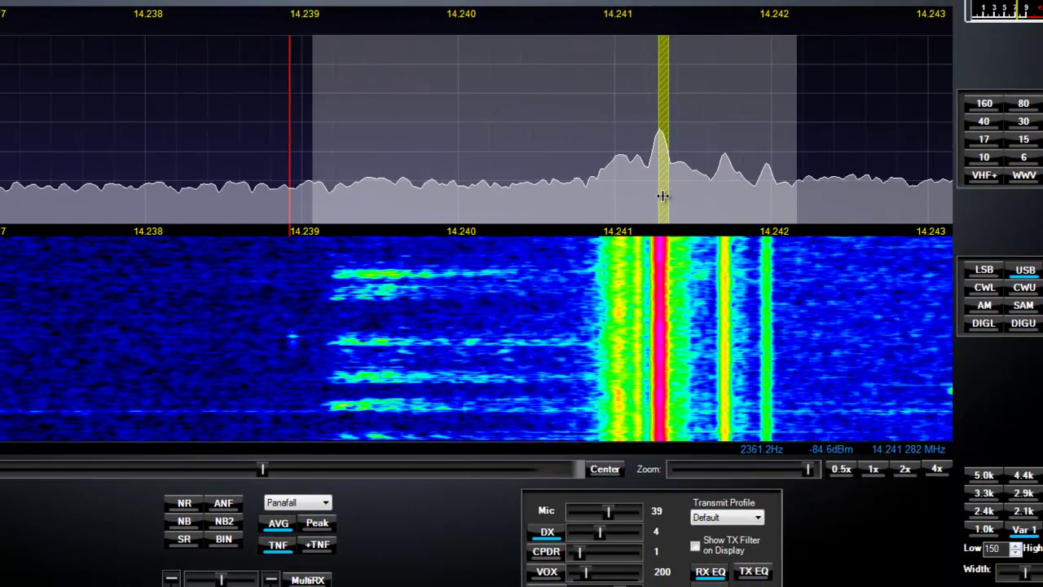
Step: Place tracking notches on the carriers near 14.2410, 14.2417 and 14.2420 MHz
left_click_drag(662, 195, 659, 193)
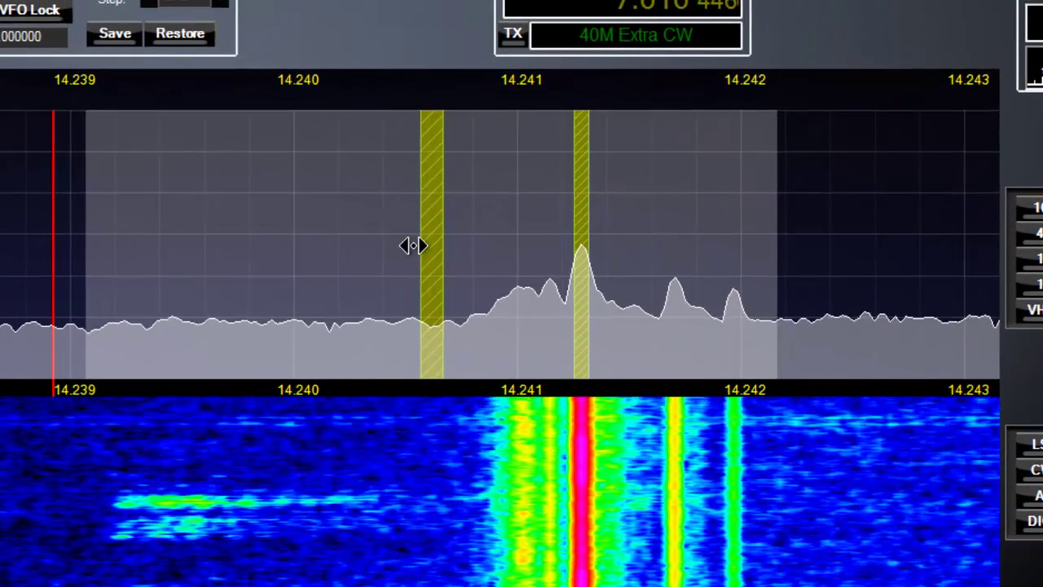
left_click_drag(430, 252, 514, 268)
left_click(431, 261)
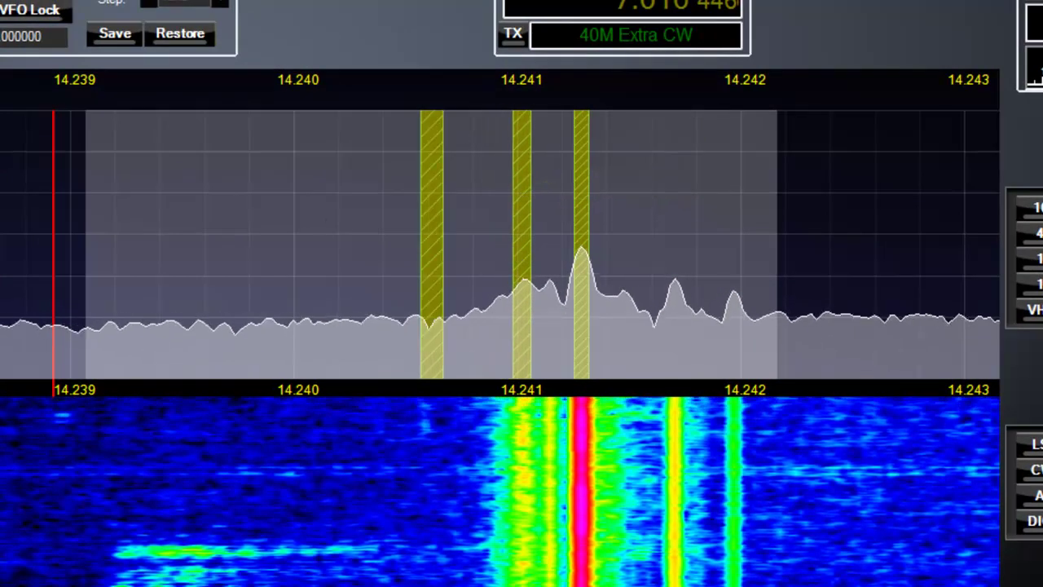
left_click_drag(432, 258, 673, 261)
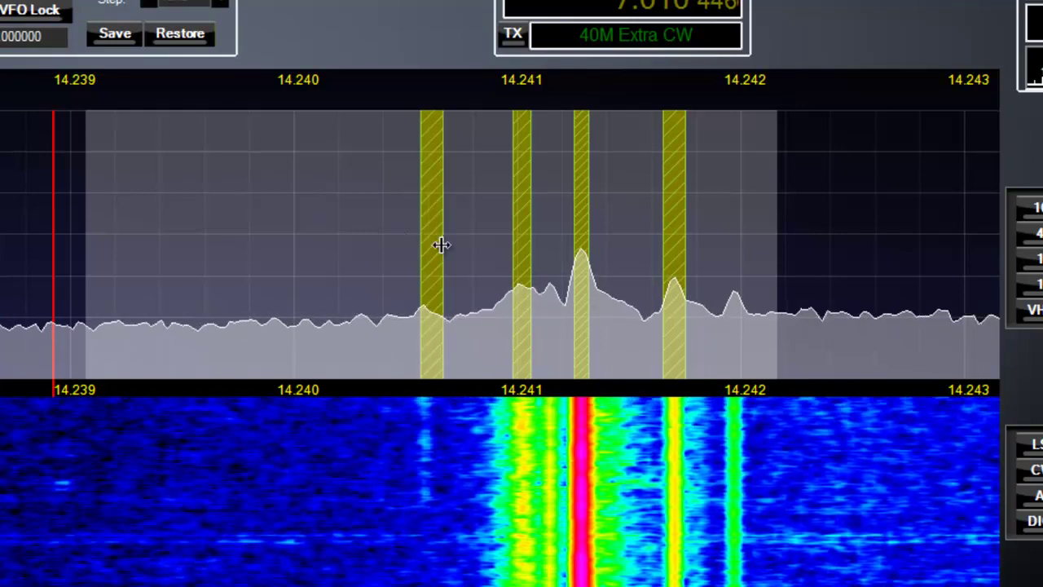
mouse_move(440, 244)
left_click_drag(440, 244, 741, 234)
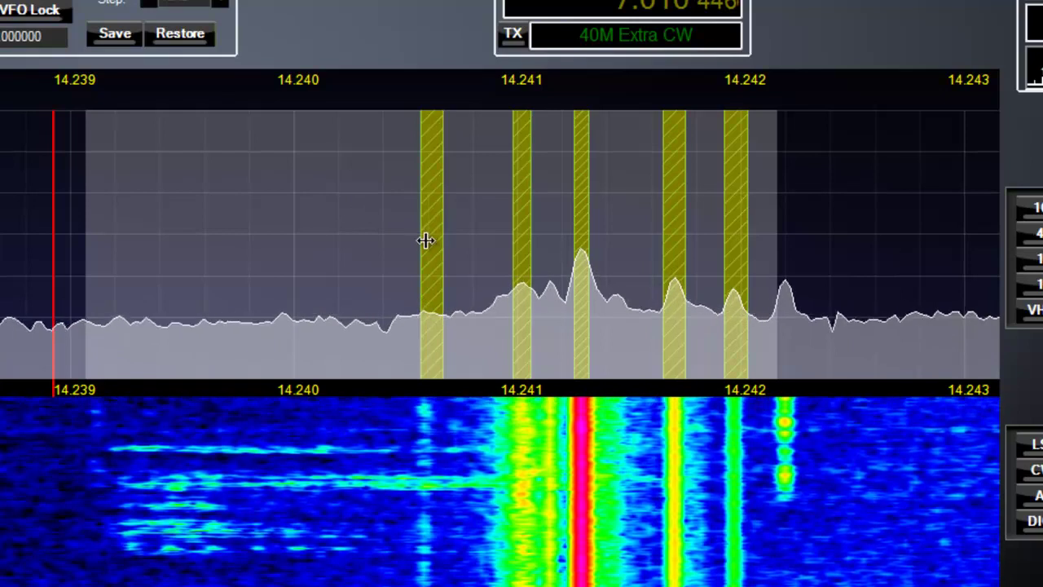
Step: Move a notch onto the carrier near 14.2412 MHz and narrow it to 60 Hz
left_click_drag(424, 241, 546, 259)
scroll(546, 258, "down", 1)
scroll(546, 258, "down", 1)
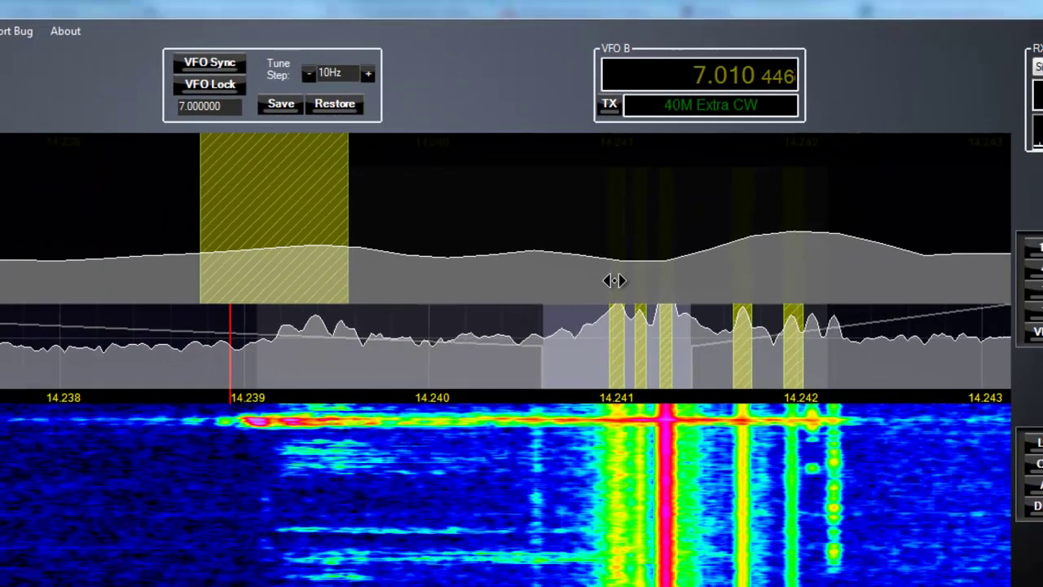
Step: Narrow the leftmost notch just above 14.241 MHz to a thin band, nudging its position
scroll(615, 281, "down", 5)
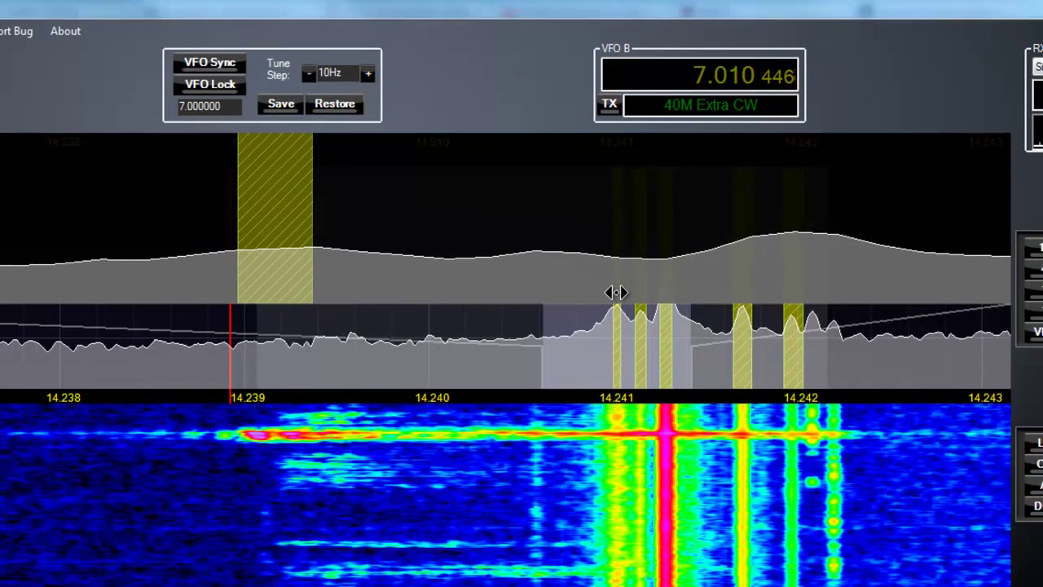
left_click_drag(623, 291, 647, 291)
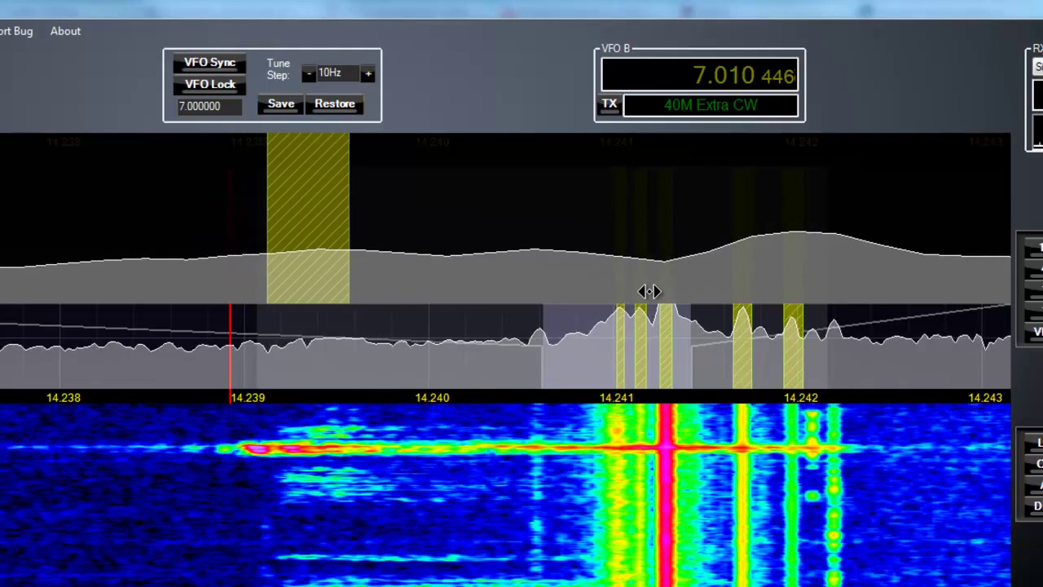
scroll(647, 292, "down", 2)
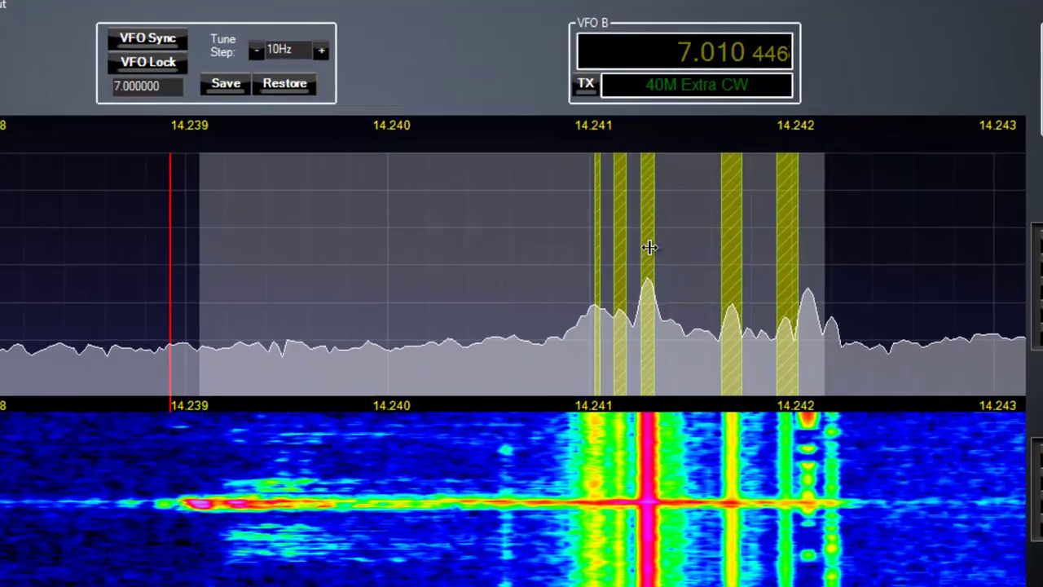
Step: Change the strongest carrier's notch depth from Deep to Very Deep (x3)
right_click(667, 255)
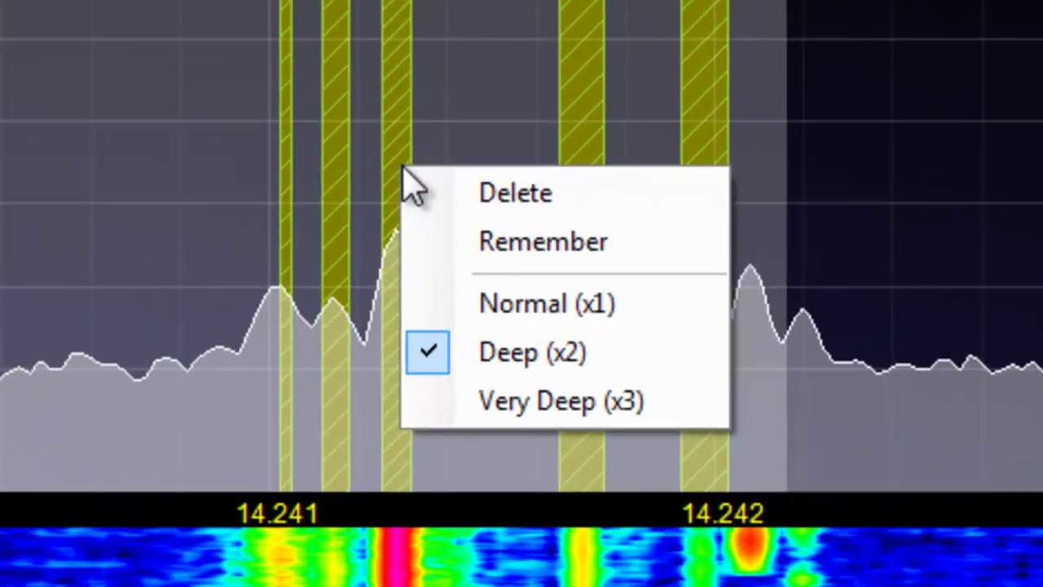
left_click(471, 424)
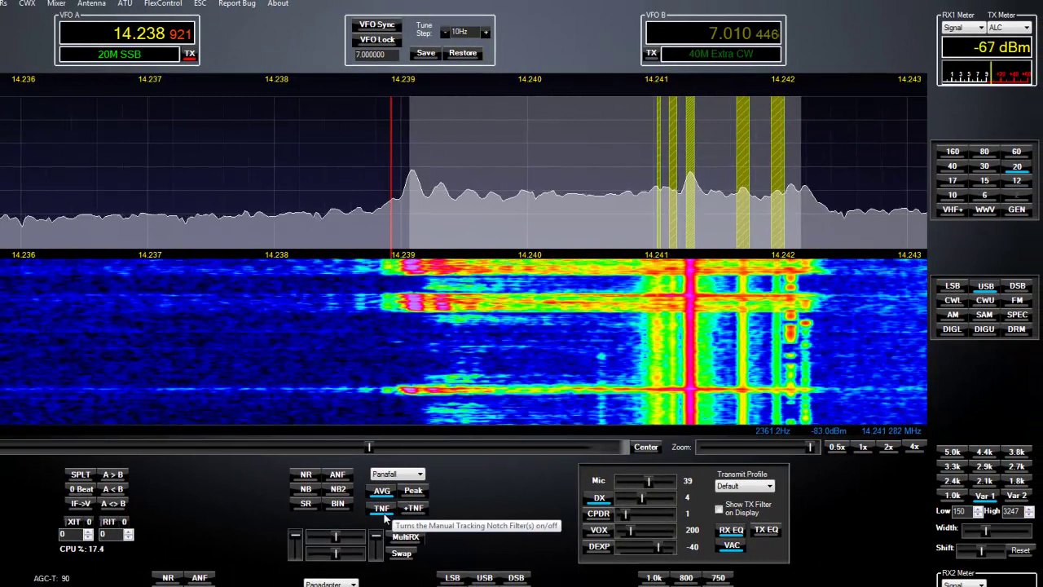
Step: Switch the manual tracking notch filters off with TNF
left_click(386, 513)
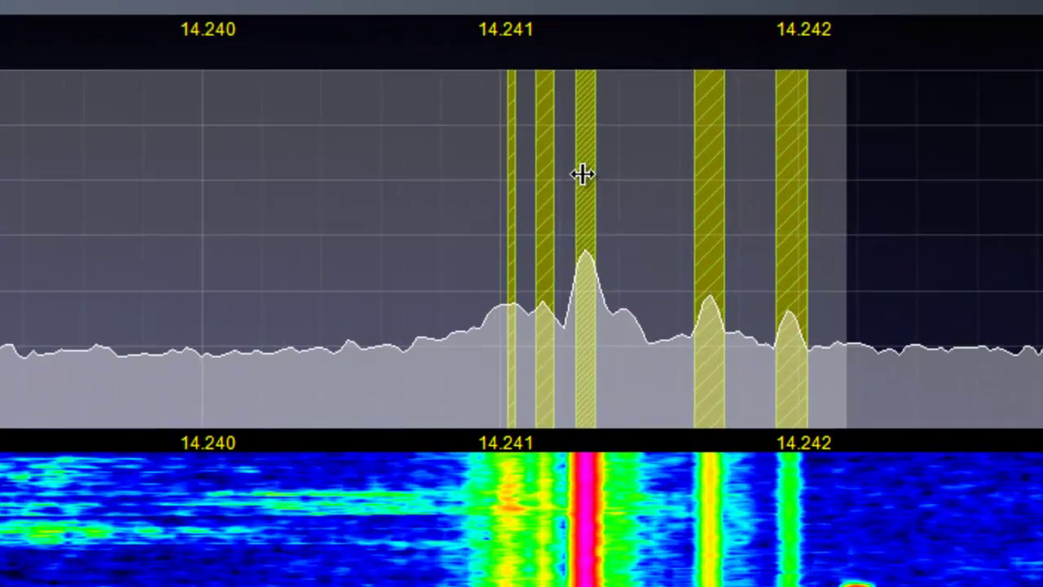
Step: Set Remember on all five notches, from the strongest carrier through 14.2417 and 14.242 MHz
right_click(582, 173)
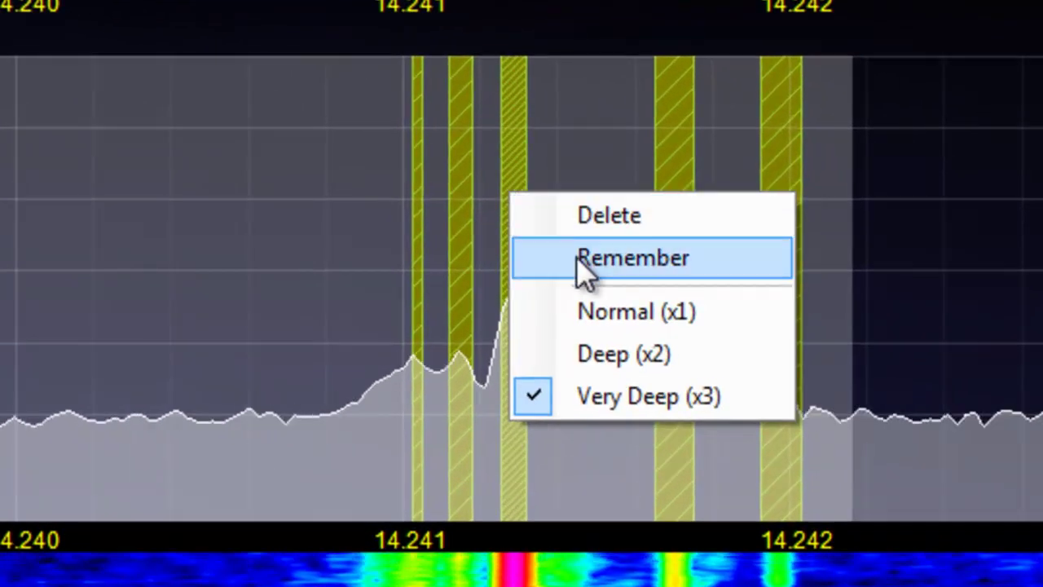
left_click(582, 258)
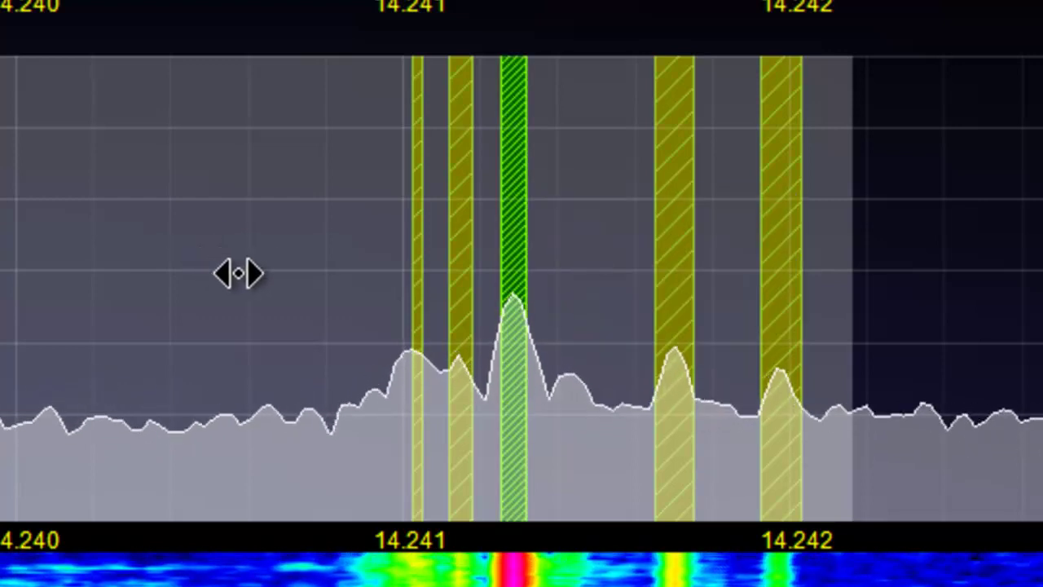
right_click(463, 225)
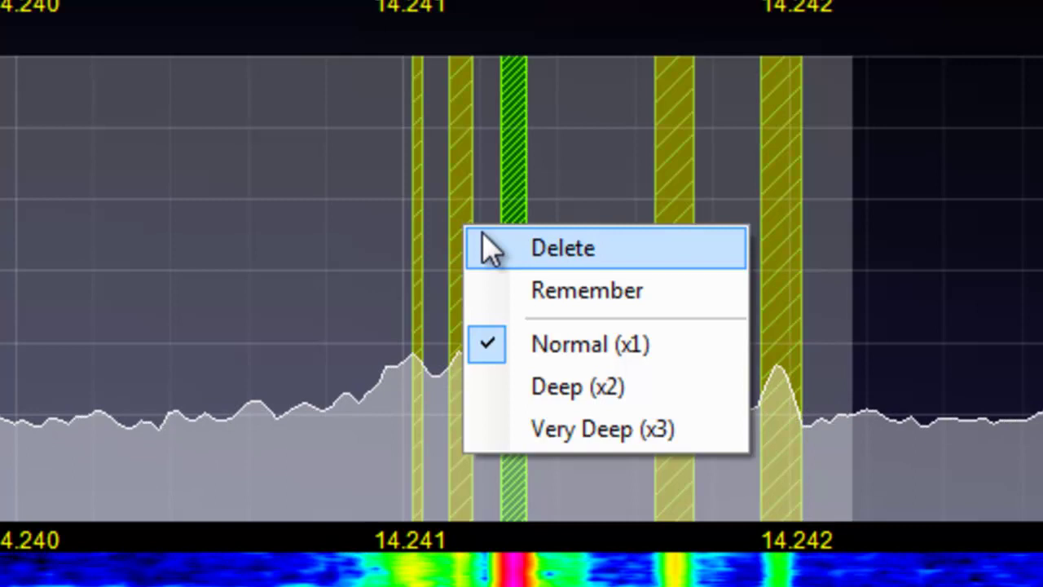
left_click(546, 296)
right_click(418, 222)
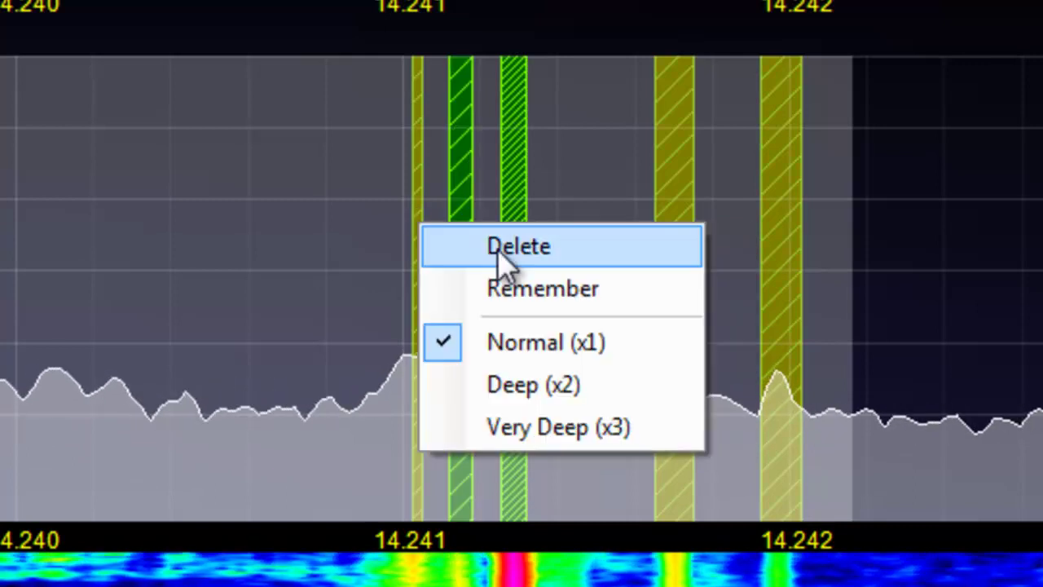
left_click(554, 289)
right_click(662, 225)
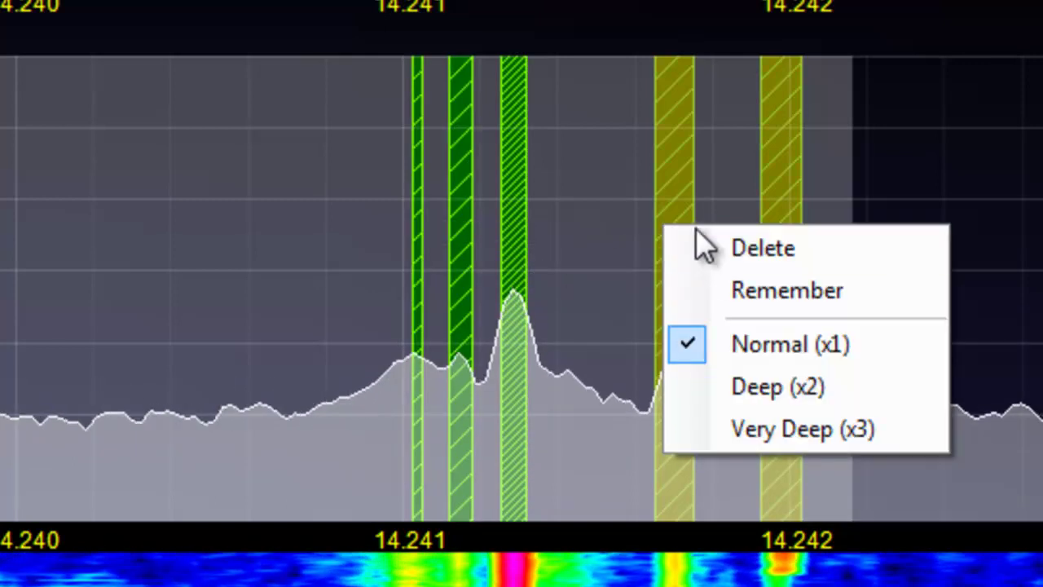
left_click(723, 286)
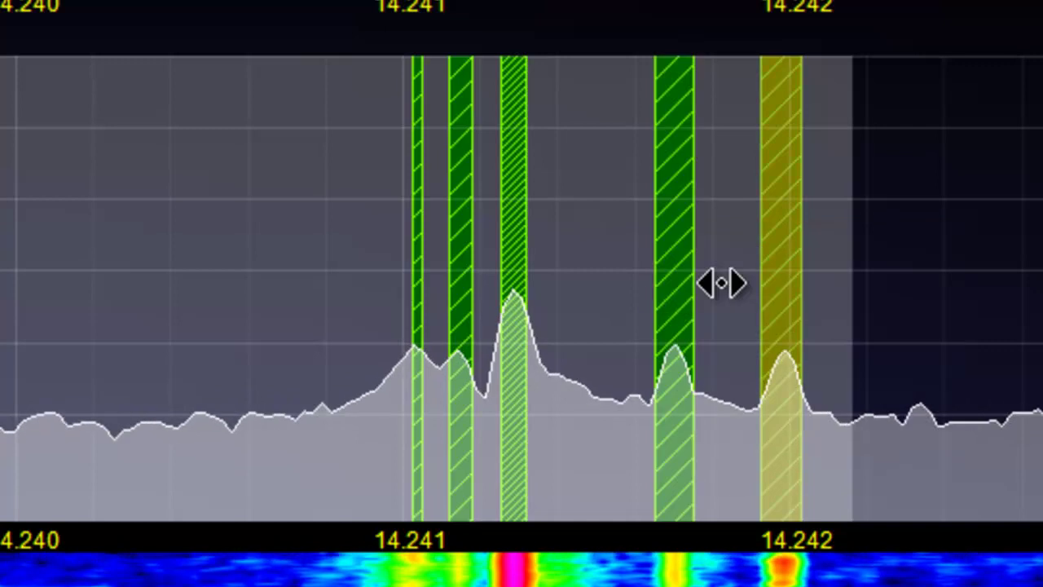
right_click(781, 238)
left_click(839, 304)
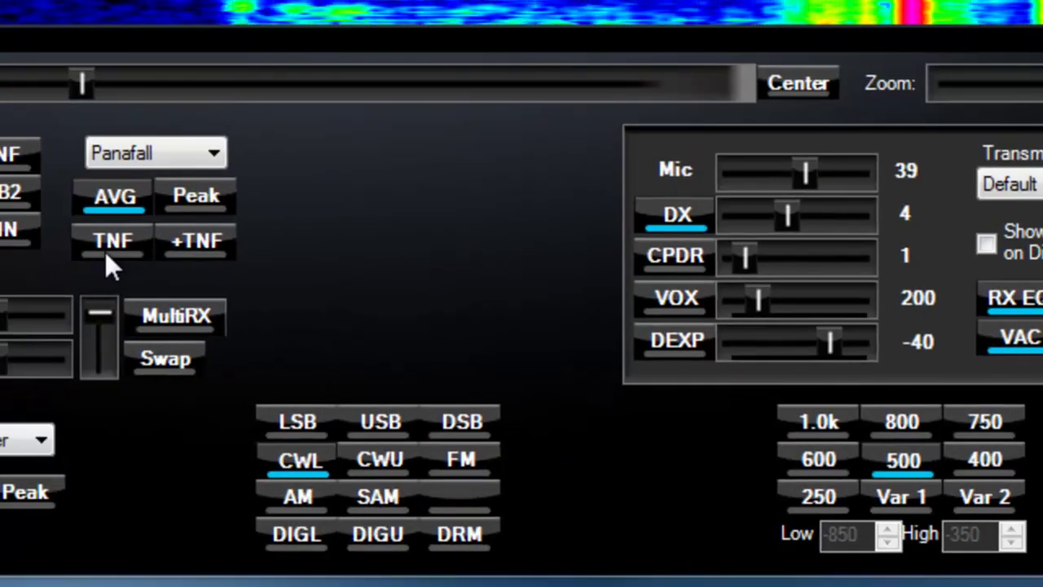
Step: Re-enable the manual tracking notch filters with the five remembered notches in place
left_click(113, 267)
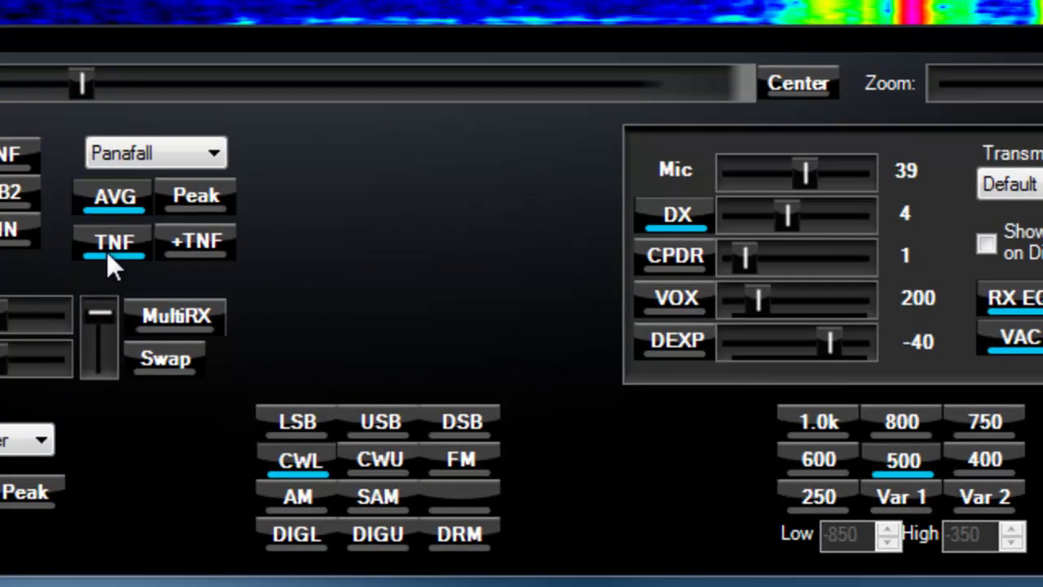